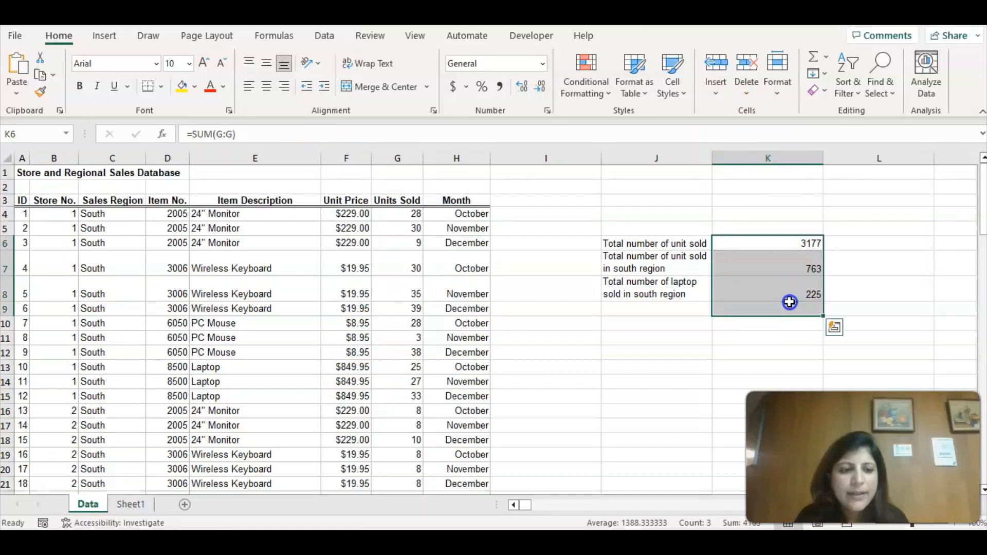
# Clear the results in K6:K9 and total all units sold in K6 with =SUM(G:G).
pyautogui.press('Delete')
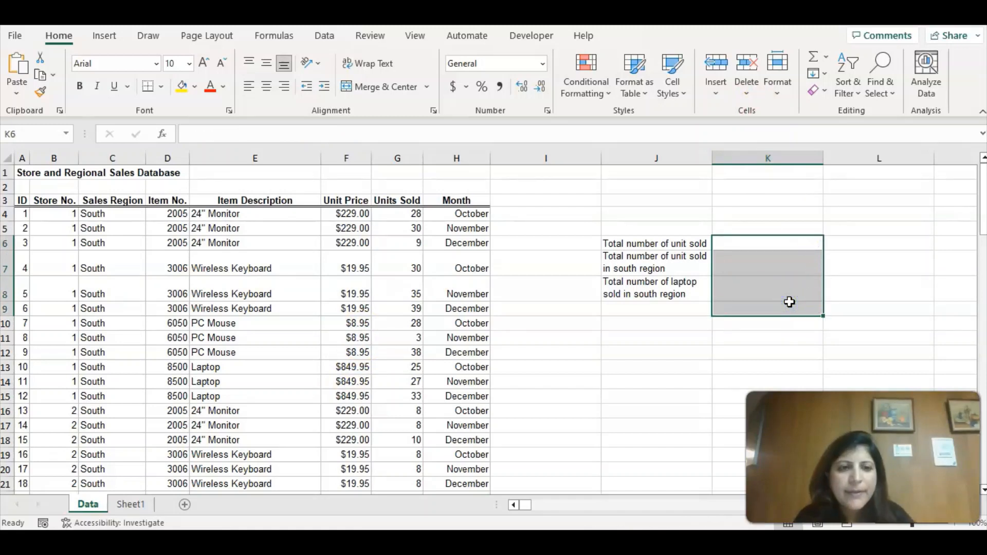
pyautogui.doubleClick(768, 245)
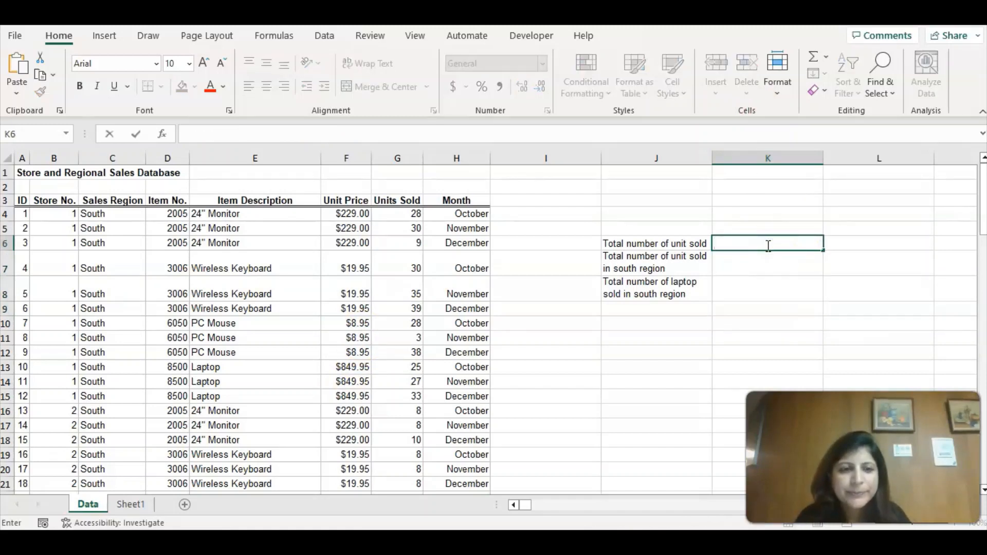
pyautogui.write('=')
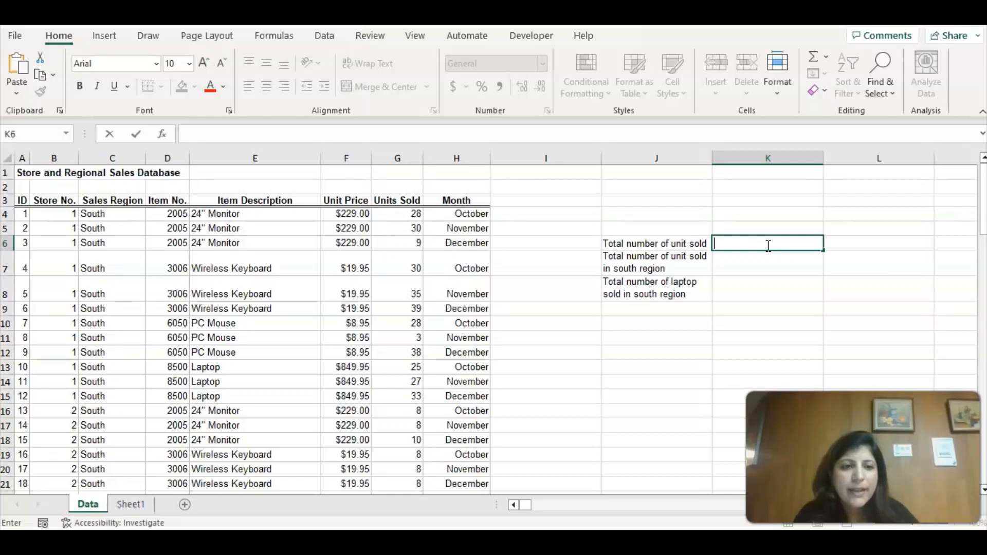
pyautogui.write('sum')
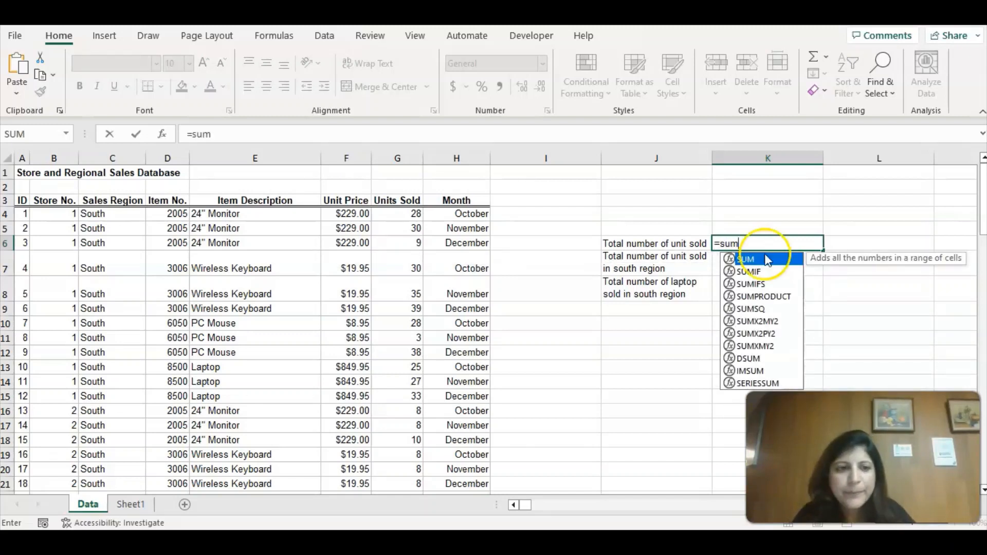
pyautogui.doubleClick(747, 261)
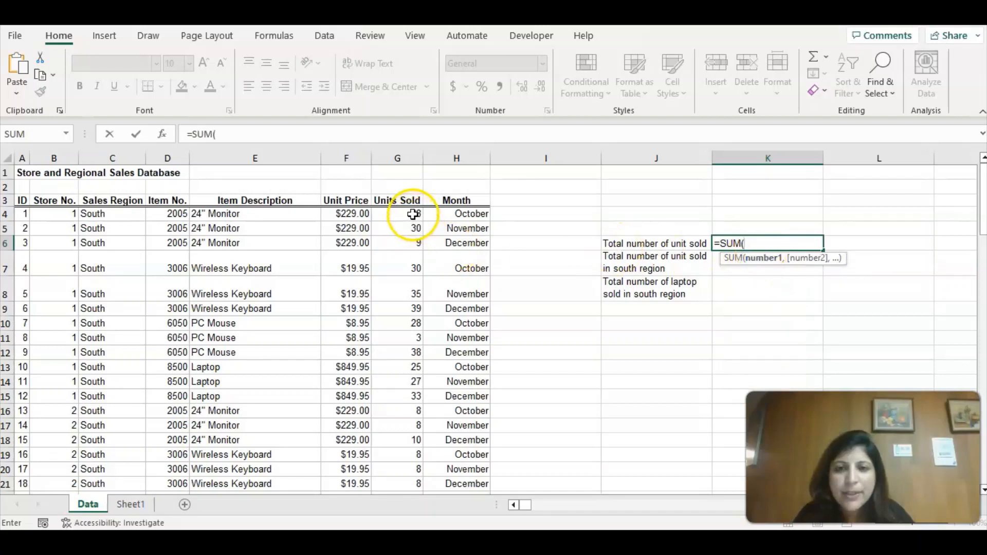
pyautogui.moveTo(416, 220); pyautogui.dragTo(419, 288)
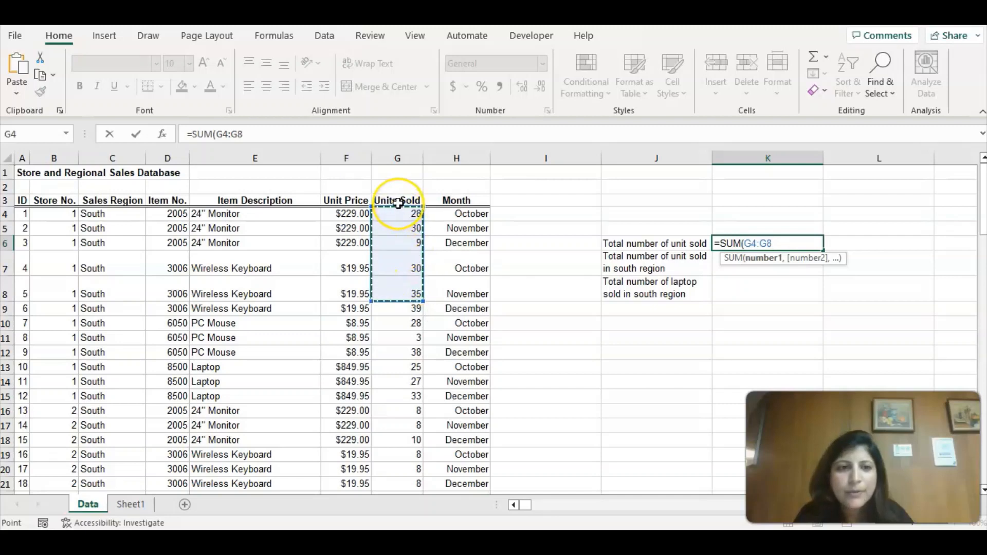
pyautogui.click(400, 150)
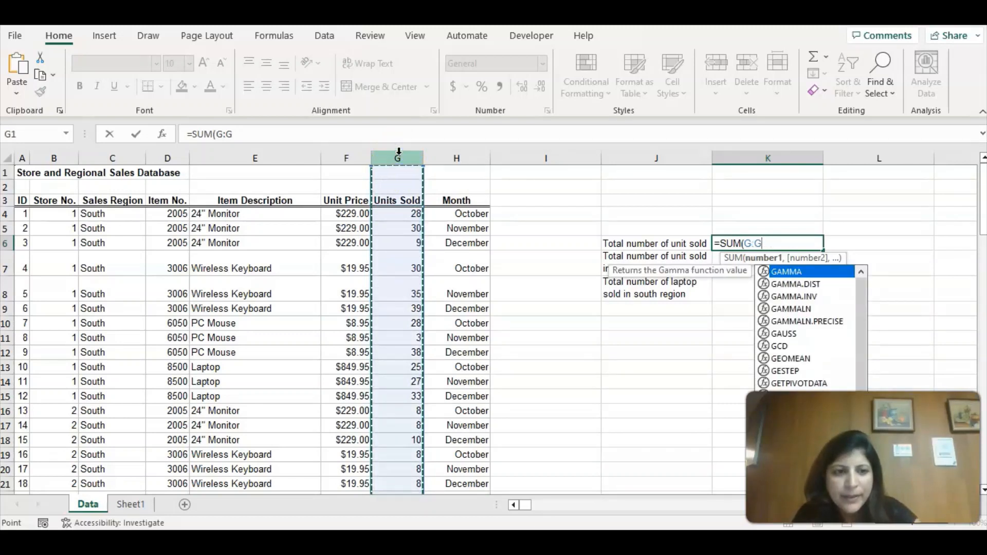
pyautogui.write(')')
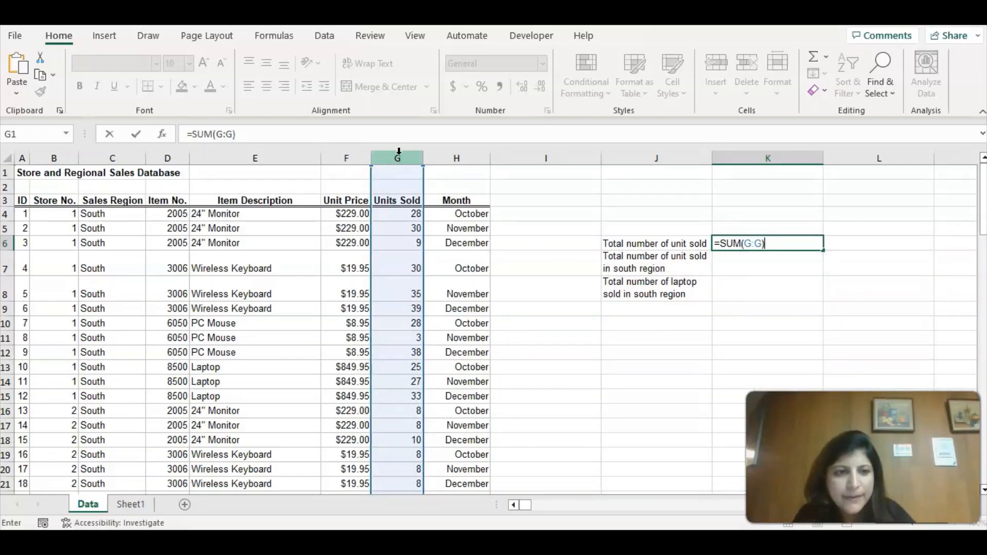
pyautogui.press('Return')
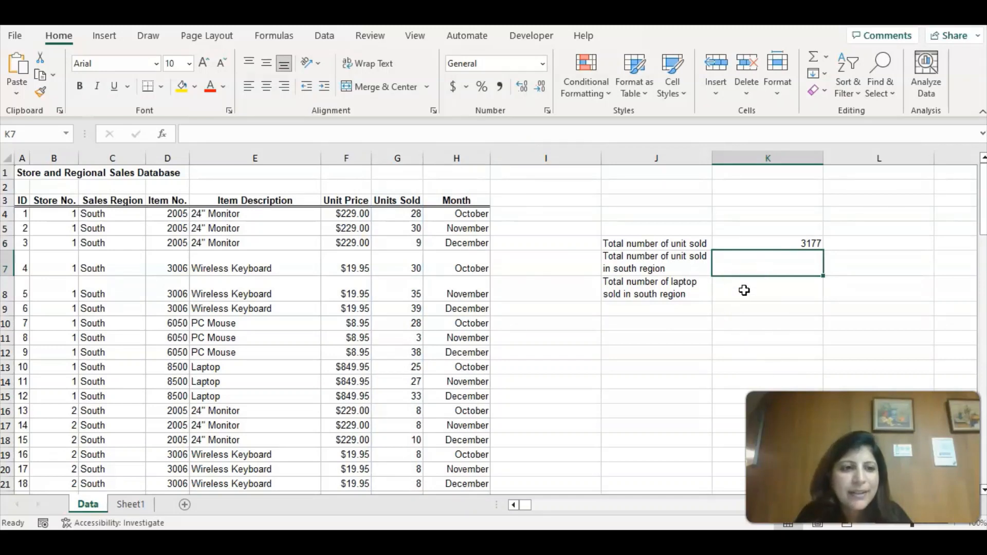
# Begin a SUMIF formula in K7 with the Sales Region column C:C as its criteria range.
pyautogui.click(749, 276)
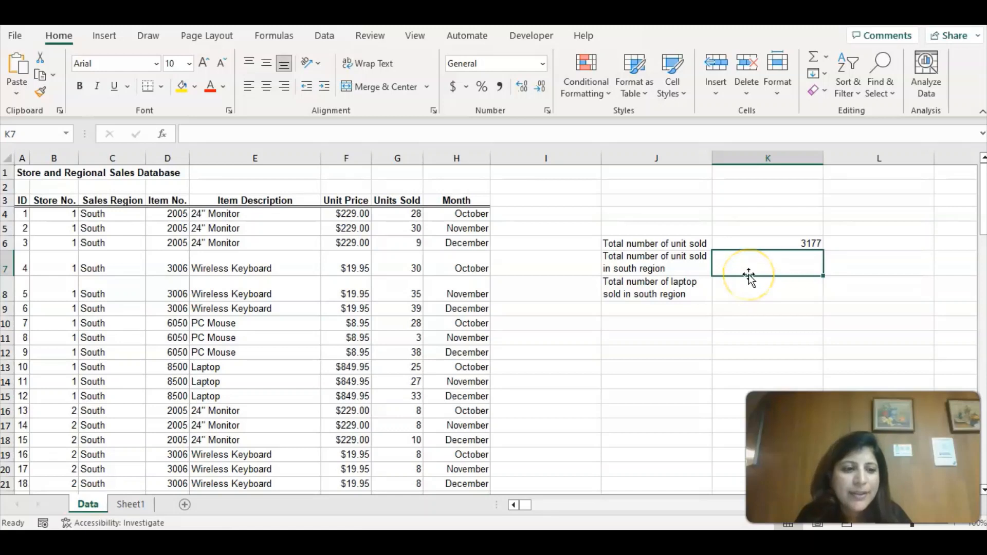
pyautogui.write('=')
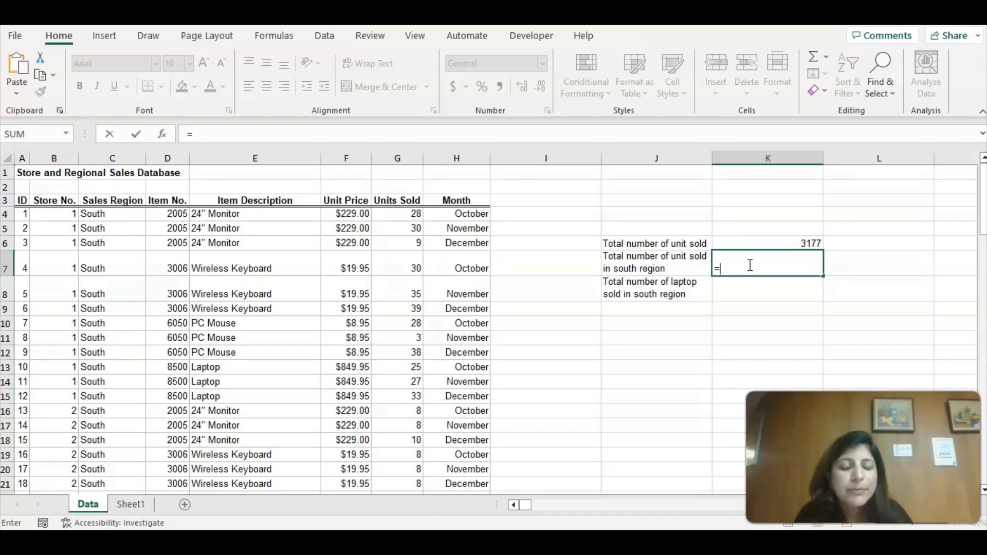
pyautogui.write('sumif')
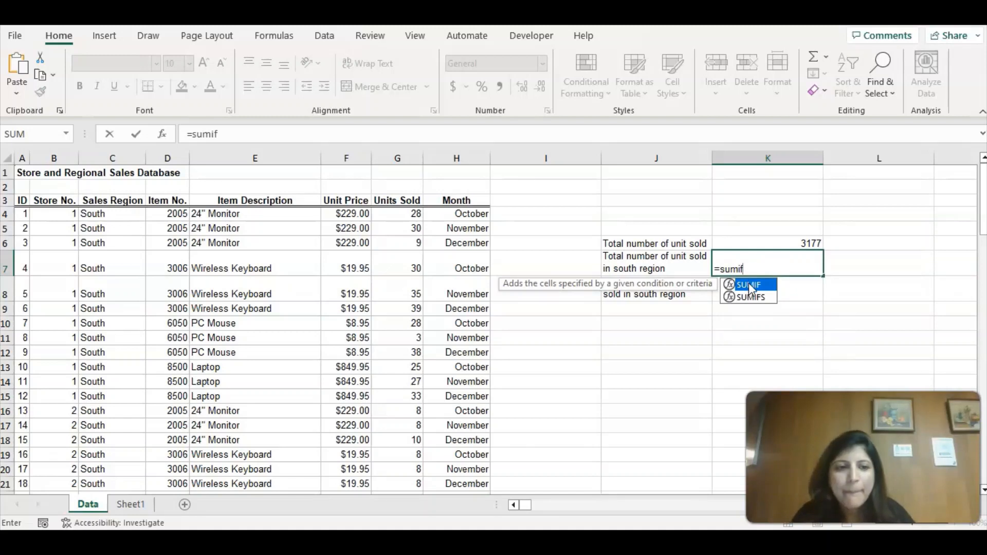
pyautogui.press('Tab')
pyautogui.click(772, 267)
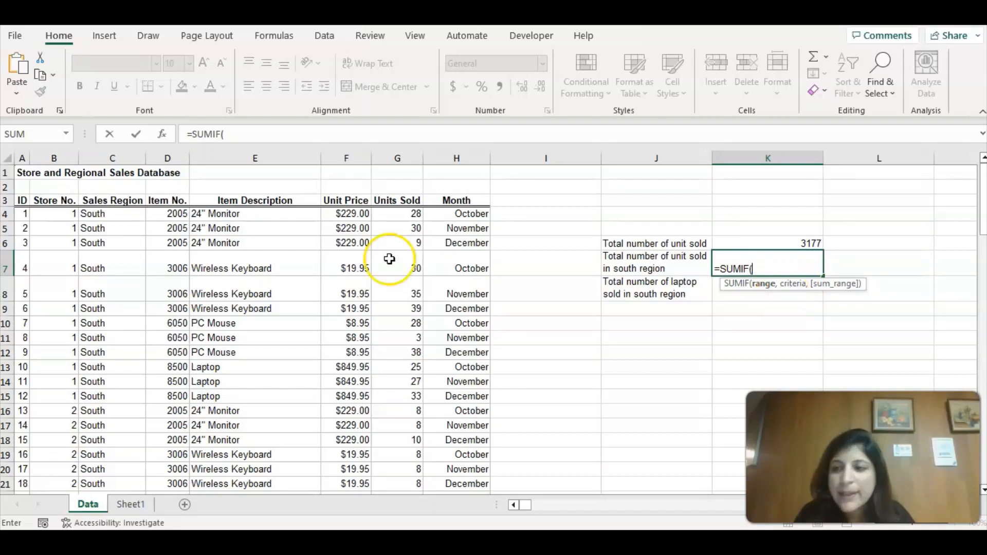
pyautogui.click(102, 158)
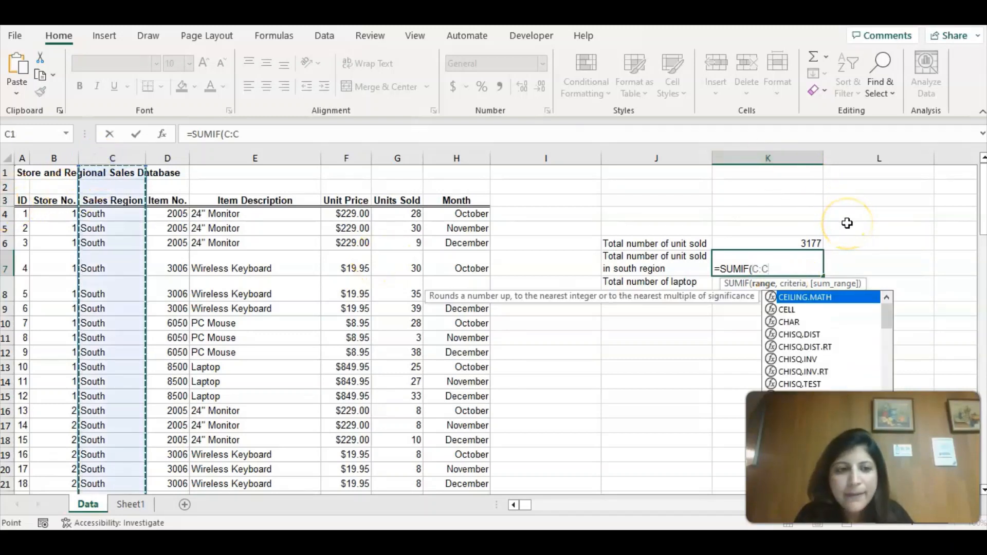
pyautogui.write(',')
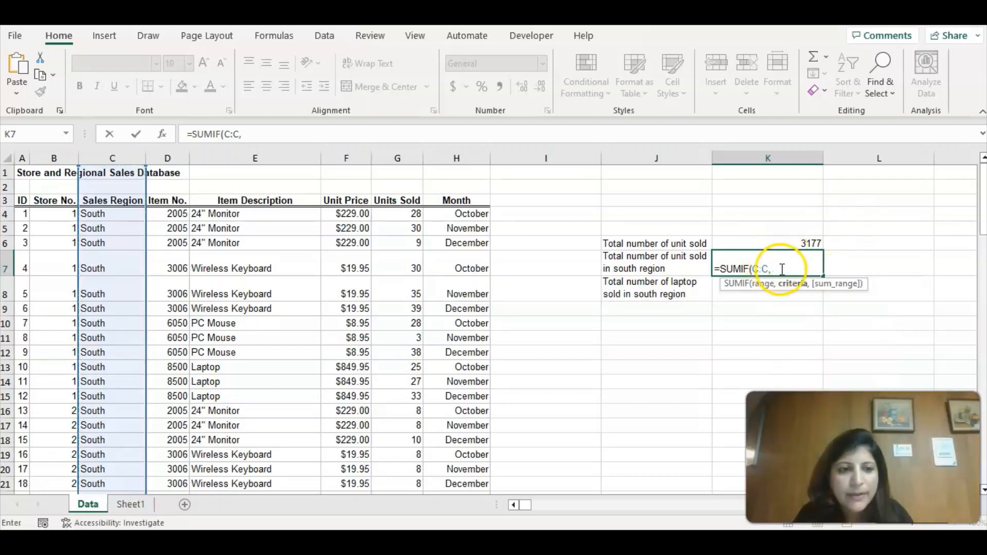
pyautogui.write('"')
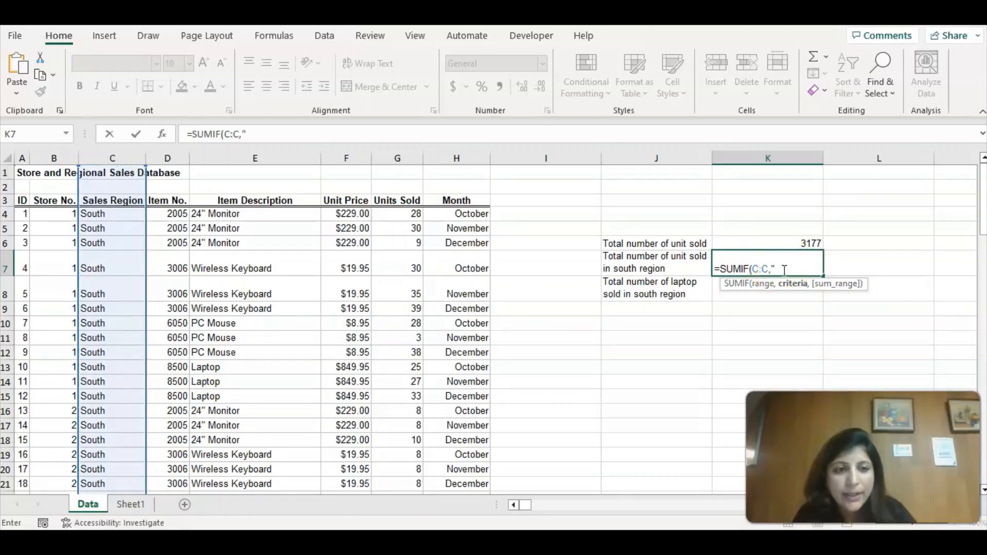
pyautogui.write('South')
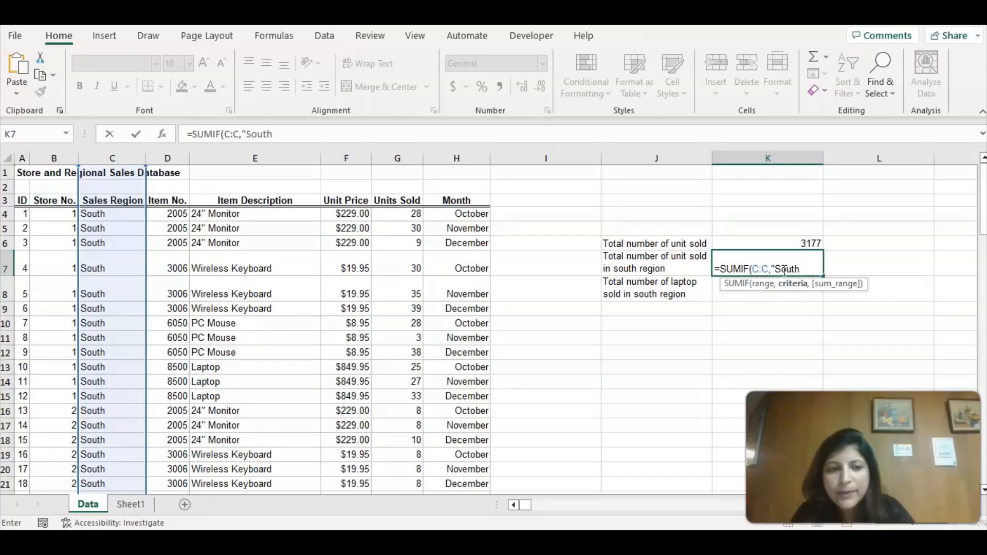
pyautogui.write('"')
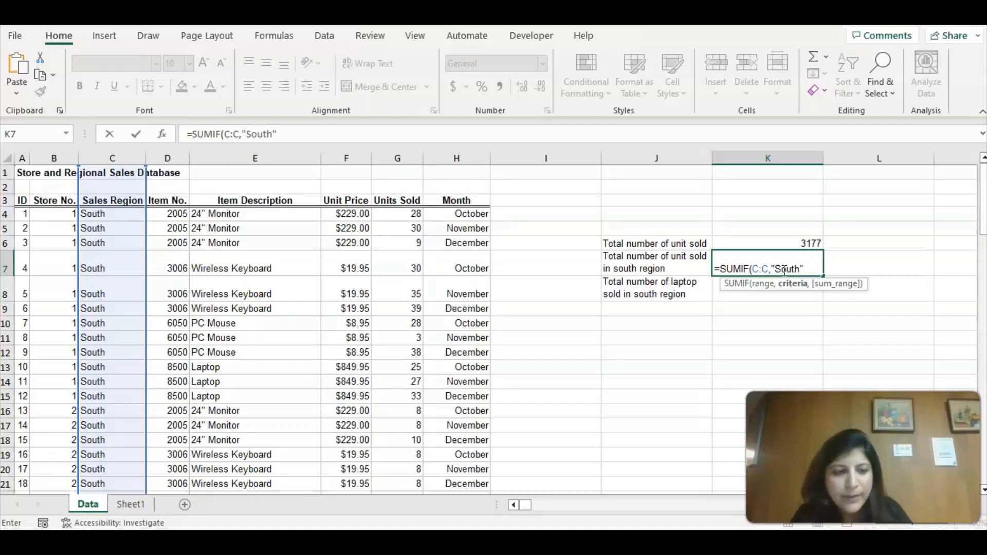
pyautogui.write(',')
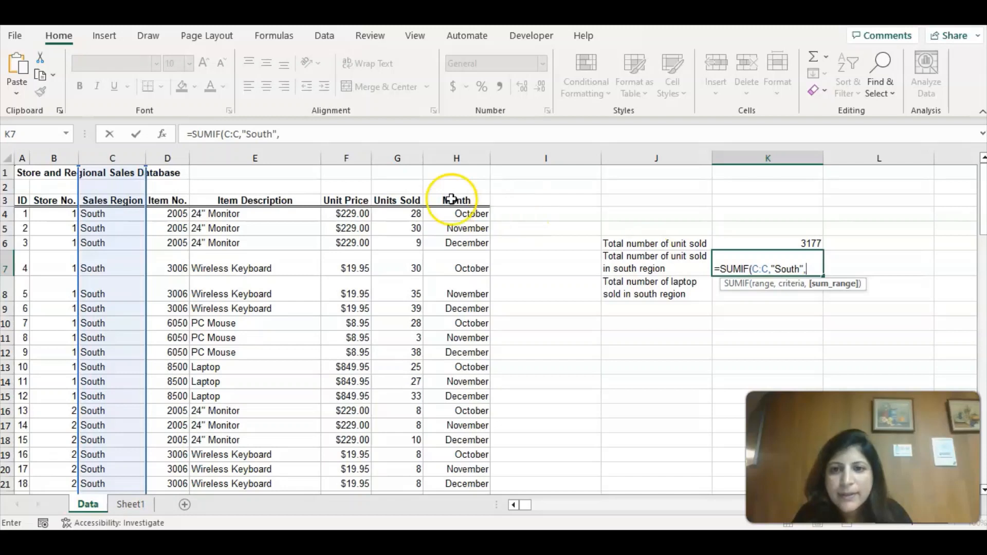
# Complete the SUMIF formula in K7 with the criterion "South" and the Units Sold column G:G as sum range.
pyautogui.click(398, 155)
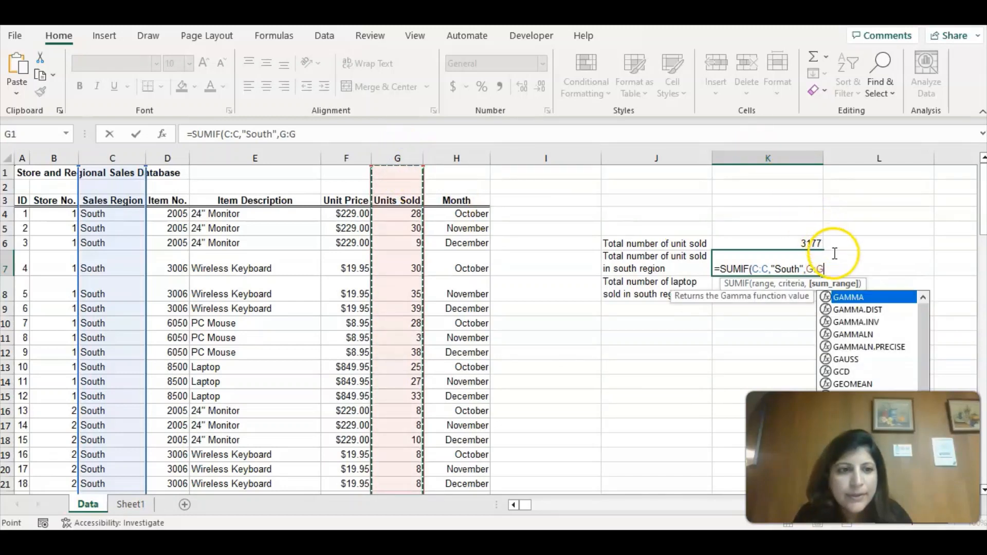
pyautogui.write(')')
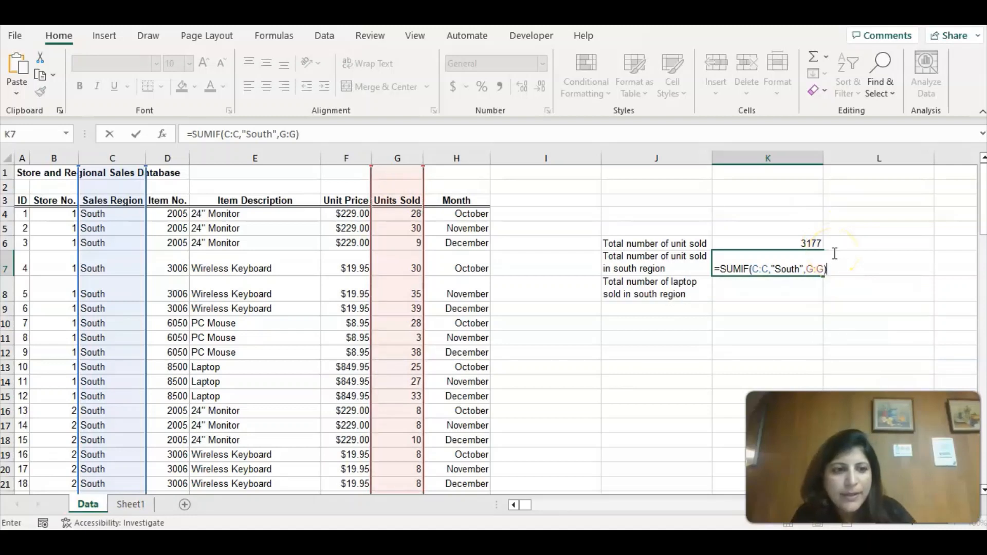
pyautogui.press('Return')
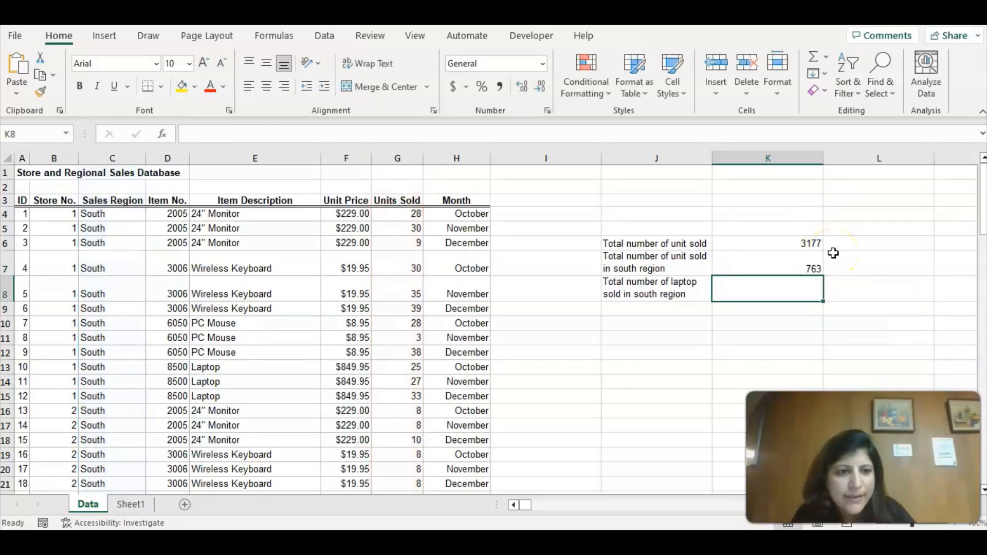
# Begin a SUMIFS formula in K8 with the Units Sold column G:G as its sum range.
pyautogui.doubleClick(770, 289)
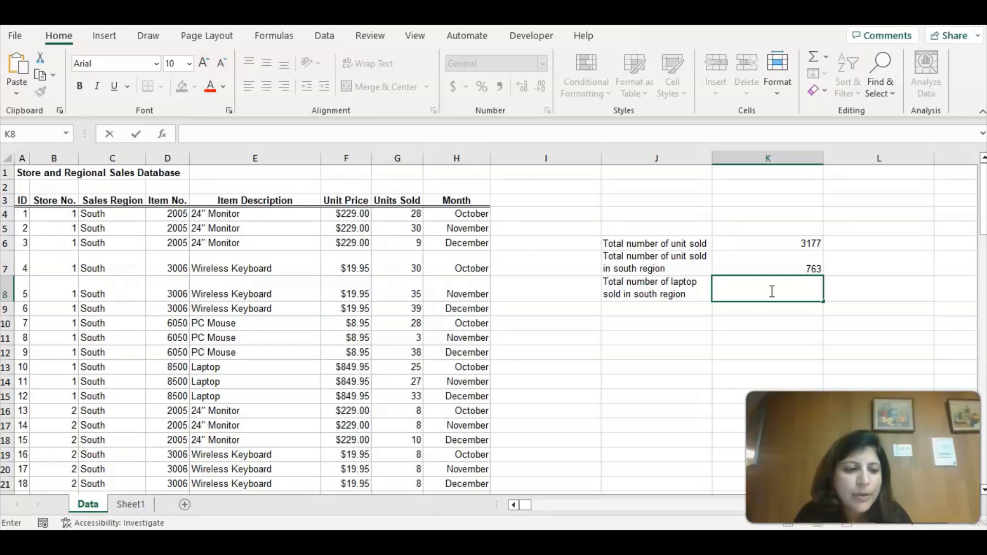
pyautogui.write('=')
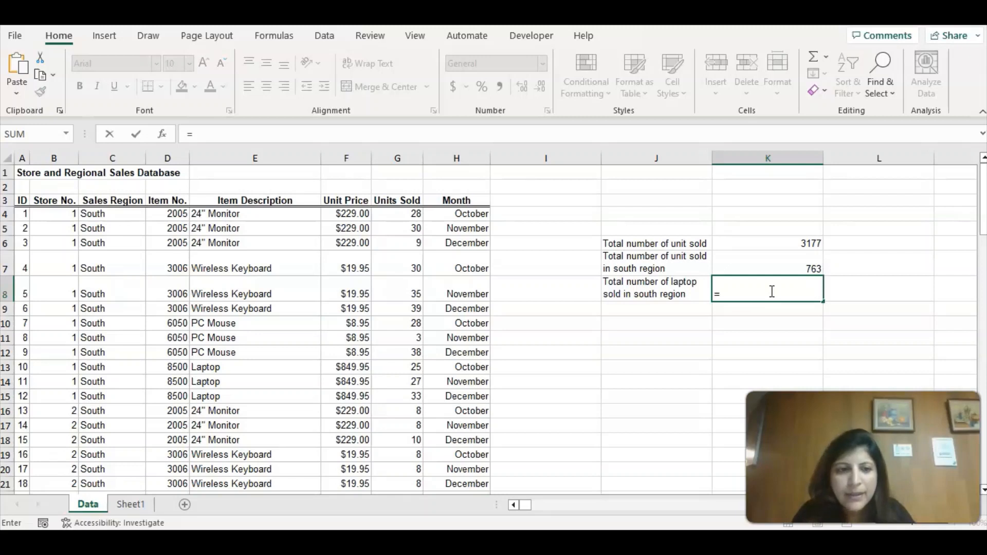
pyautogui.write('sumifs')
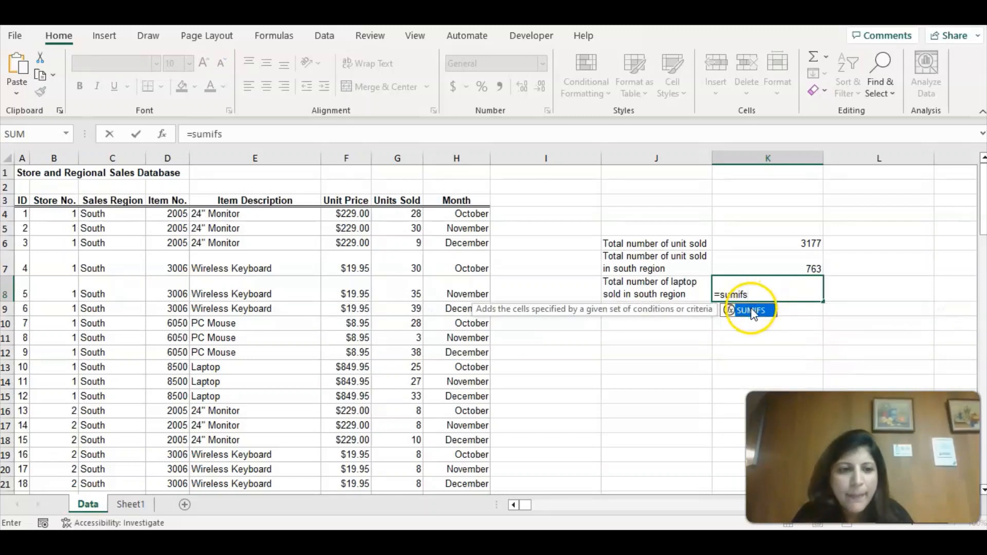
pyautogui.doubleClick(755, 310)
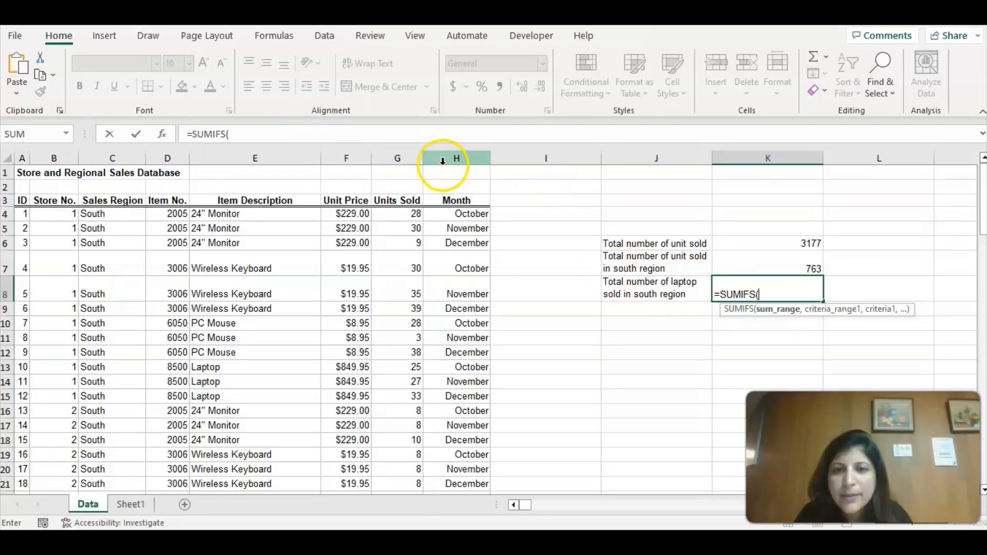
pyautogui.click(405, 152)
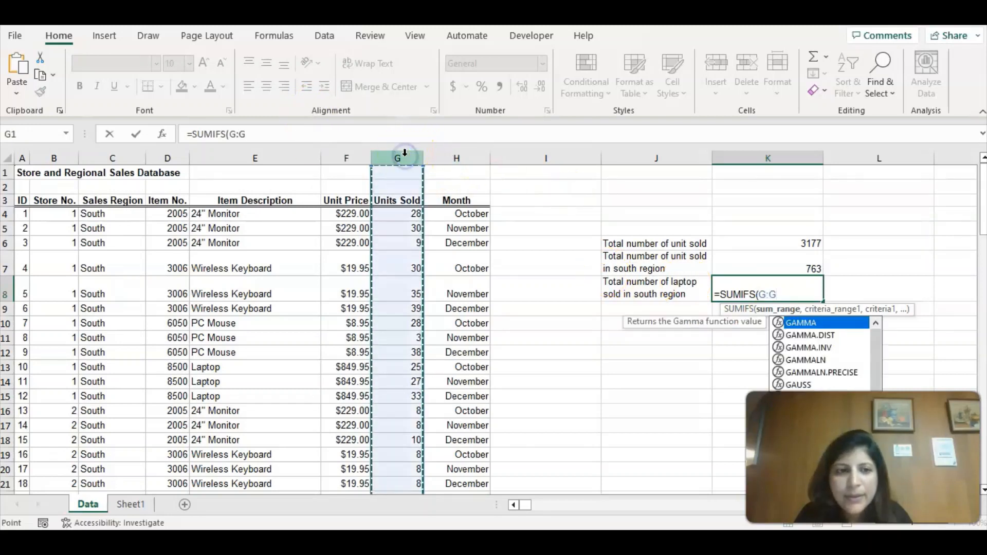
pyautogui.write(',')
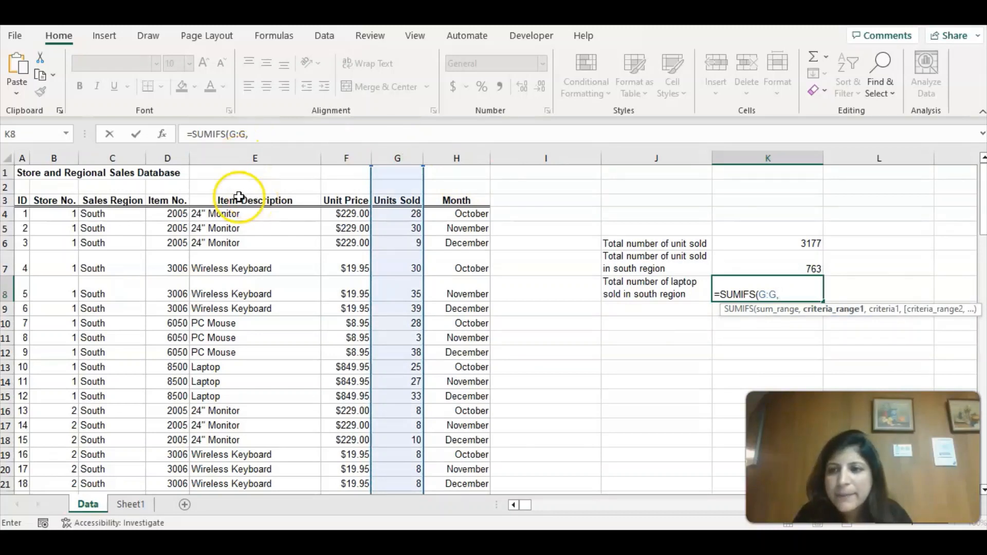
# Add the Item Description column E:E with the criterion "Laptop" as the first condition of the SUMIFS formula.
pyautogui.click(229, 158)
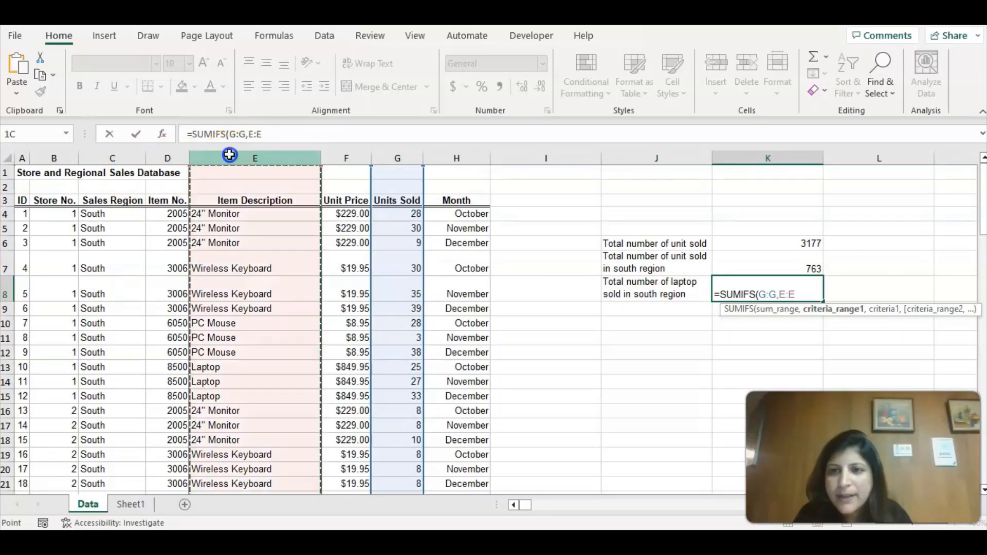
pyautogui.write(',"')
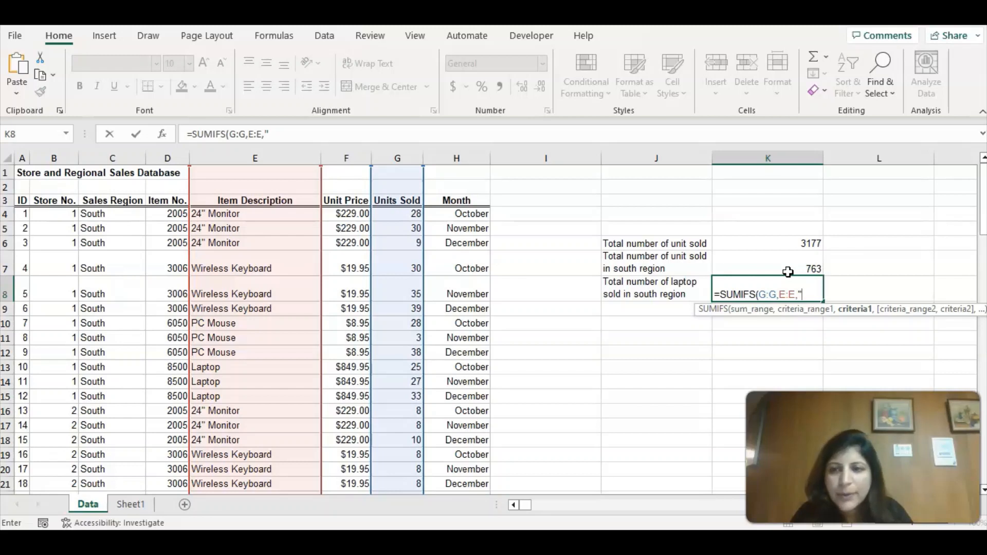
pyautogui.write('L')
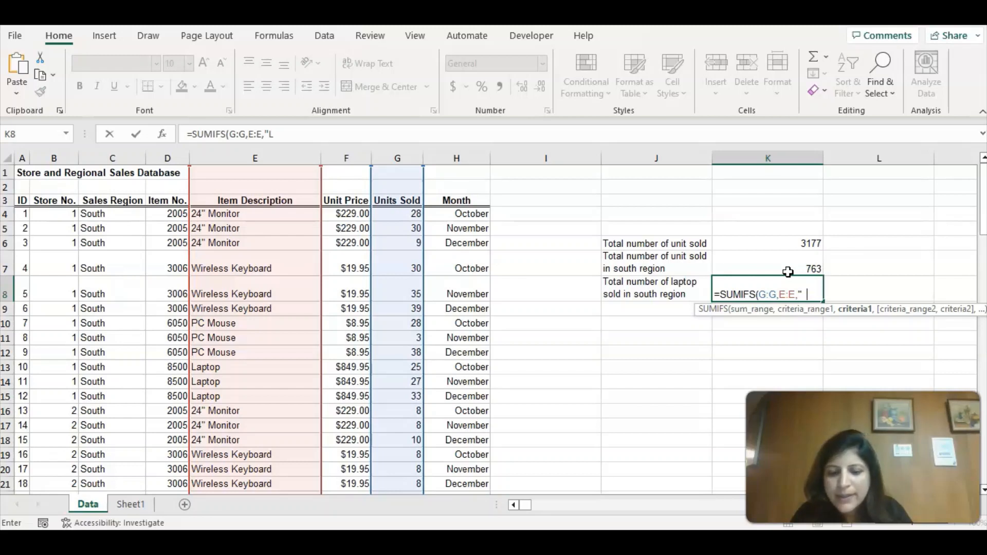
pyautogui.write('aptop')
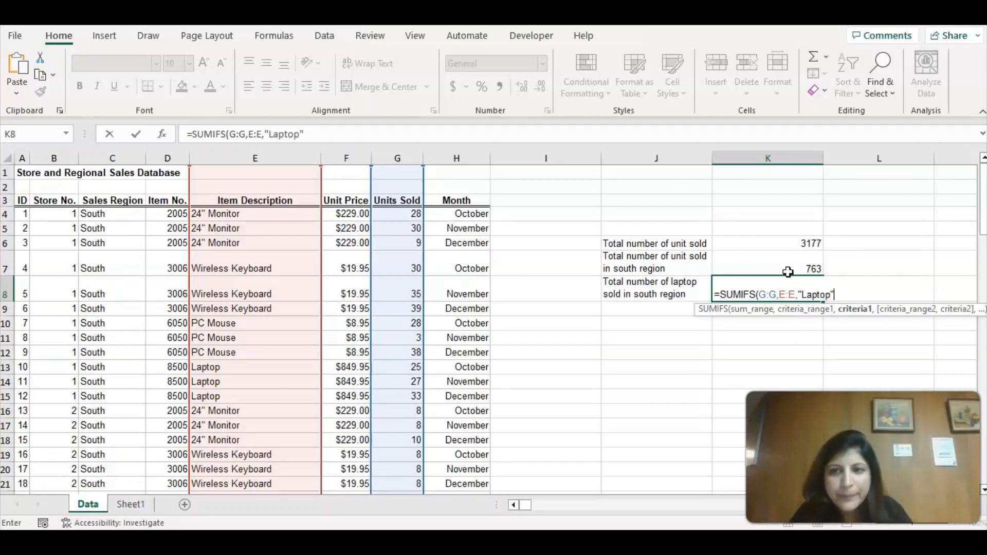
pyautogui.write('",')
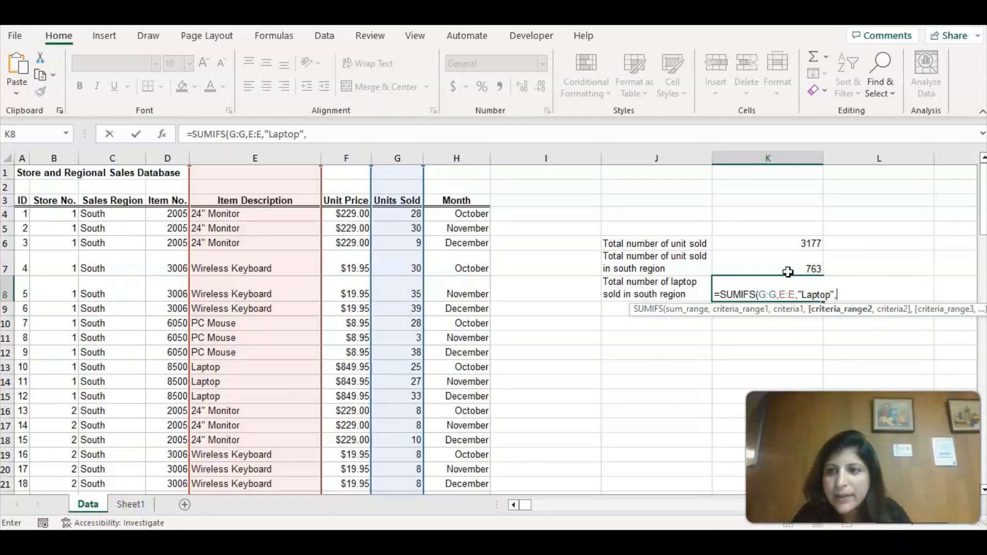
# Add the Sales Region column C:C with the criterion "South" as the second condition and complete the SUMIFS formula in K8.
pyautogui.click(112, 159)
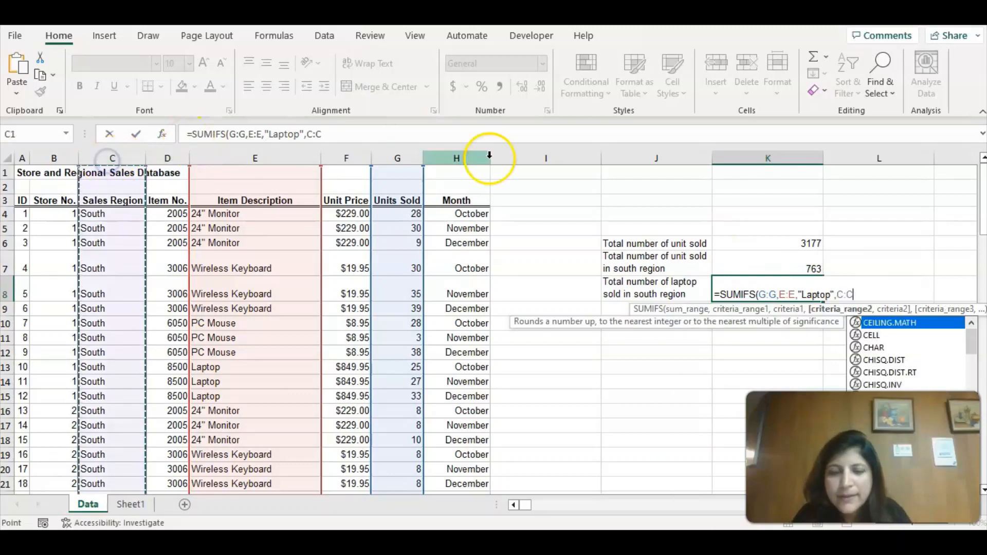
pyautogui.write(',')
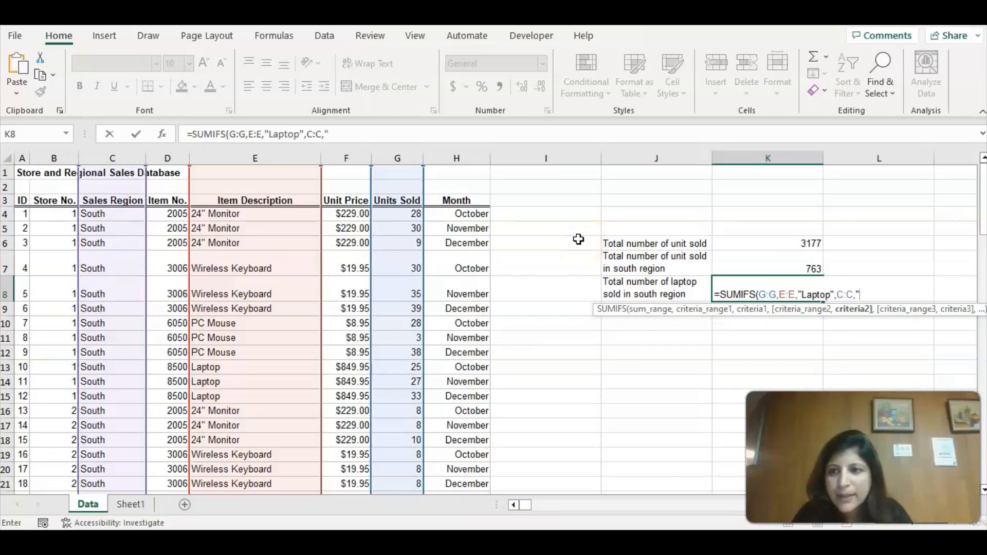
pyautogui.write('"South')
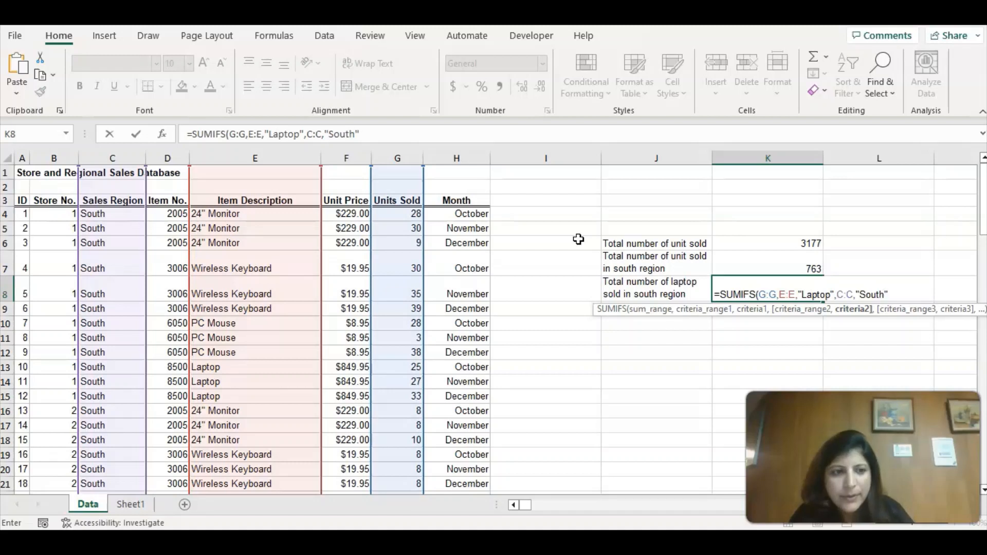
pyautogui.write('"')
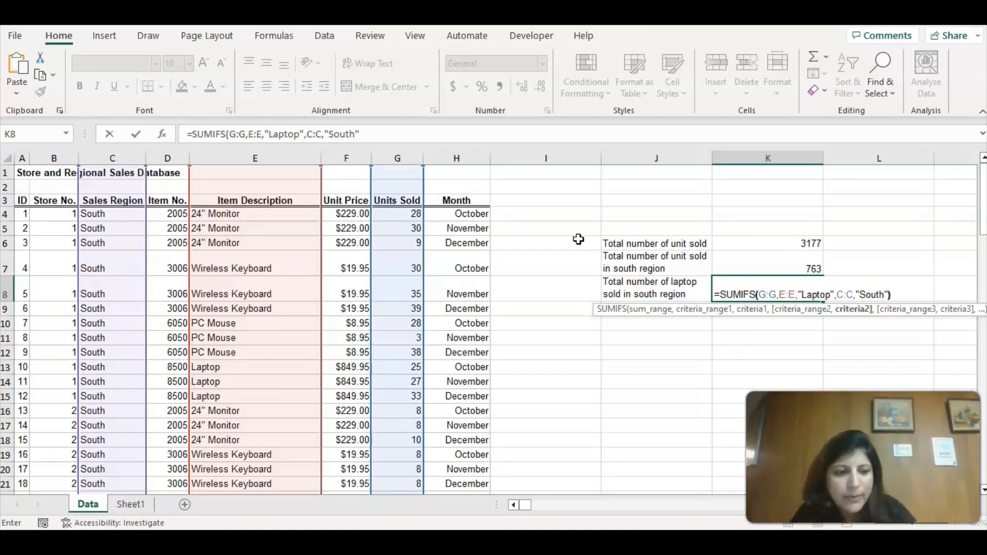
pyautogui.write(')')
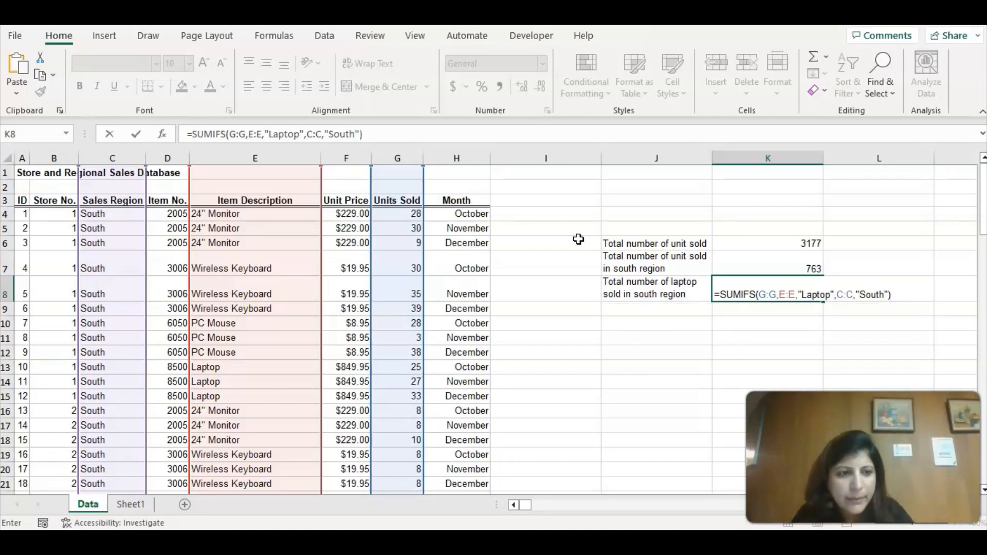
pyautogui.press('Return')
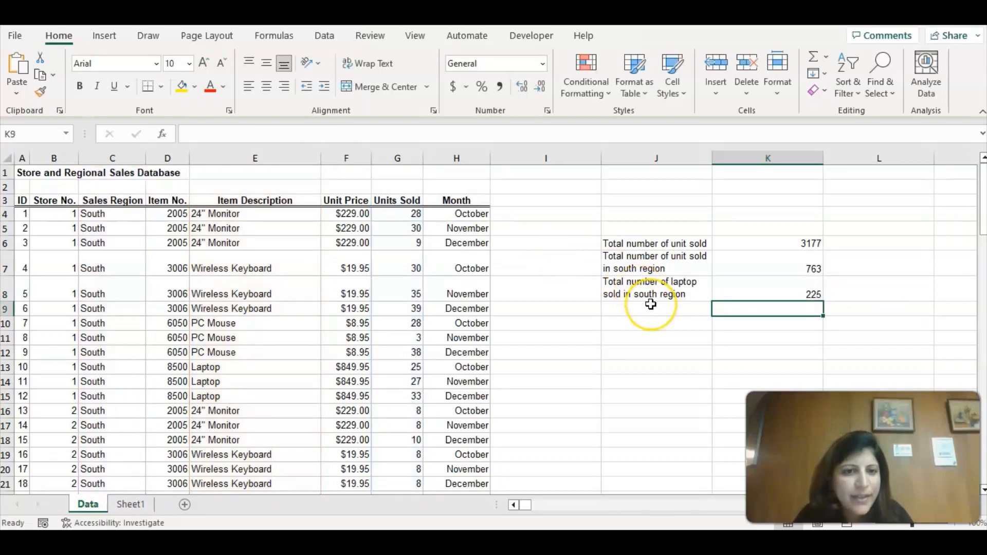